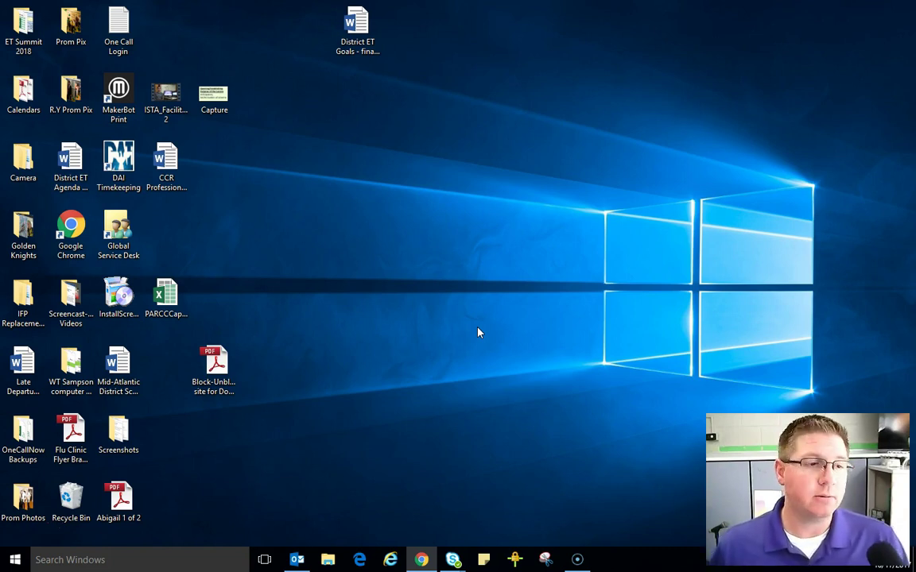
Step: Open Outlook Options from the File view and move to its Trust Center page
left_click(296, 562)
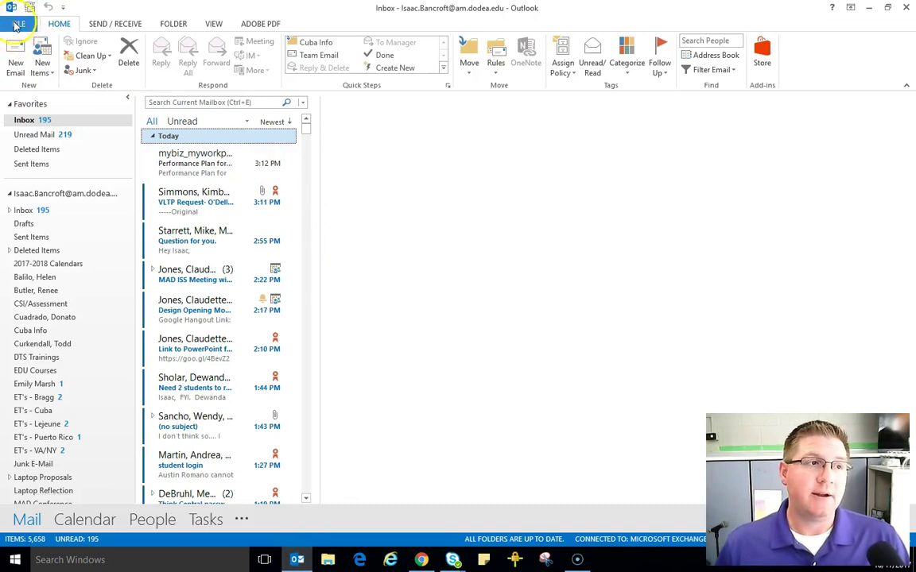
left_click(17, 25)
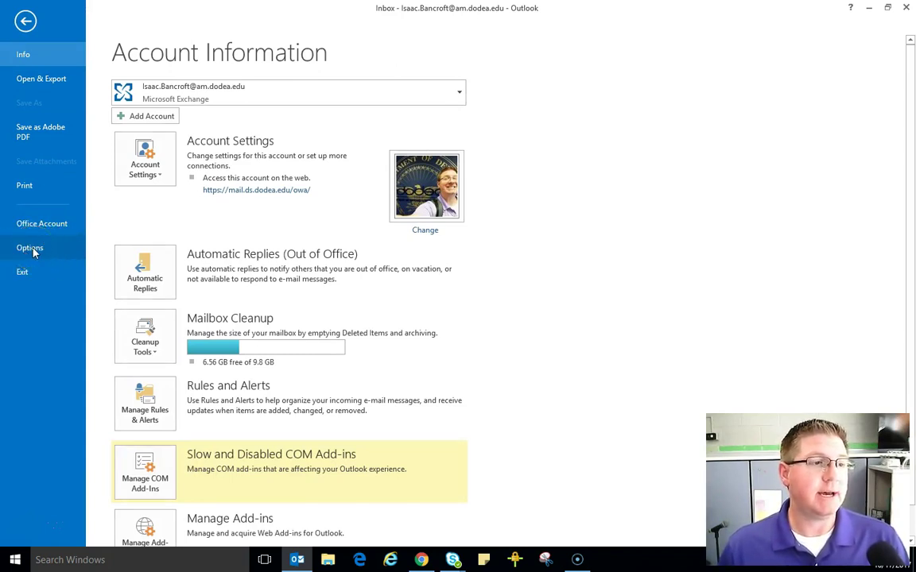
left_click(478, 235)
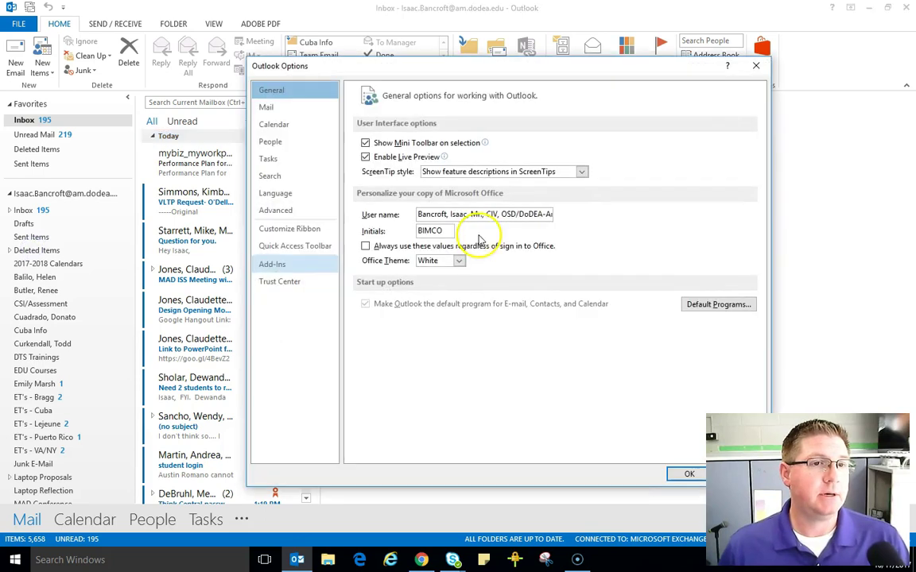
left_click_drag(494, 75, 379, 89)
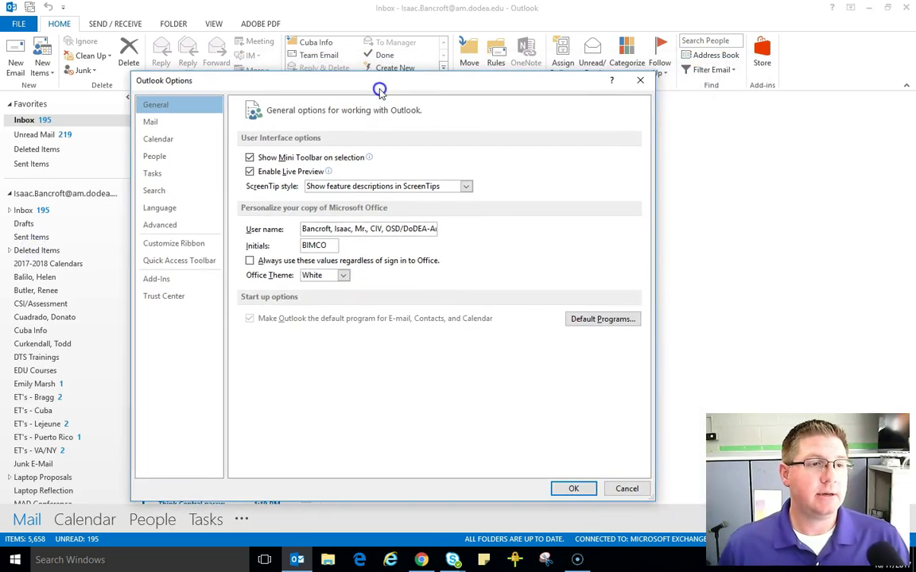
left_click(165, 297)
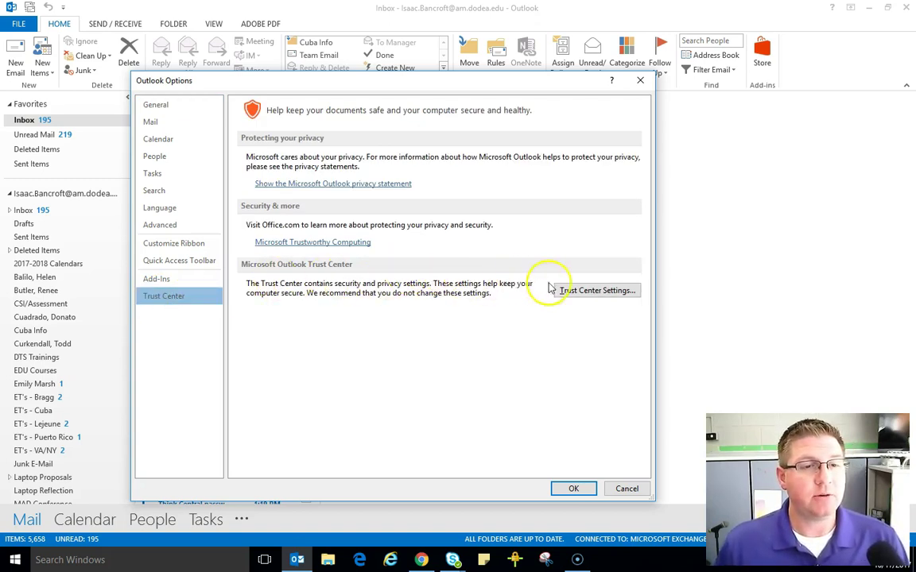
Step: From Trust Center E-mail Security, publish the default certificates to the Global Address List
left_click(602, 294)
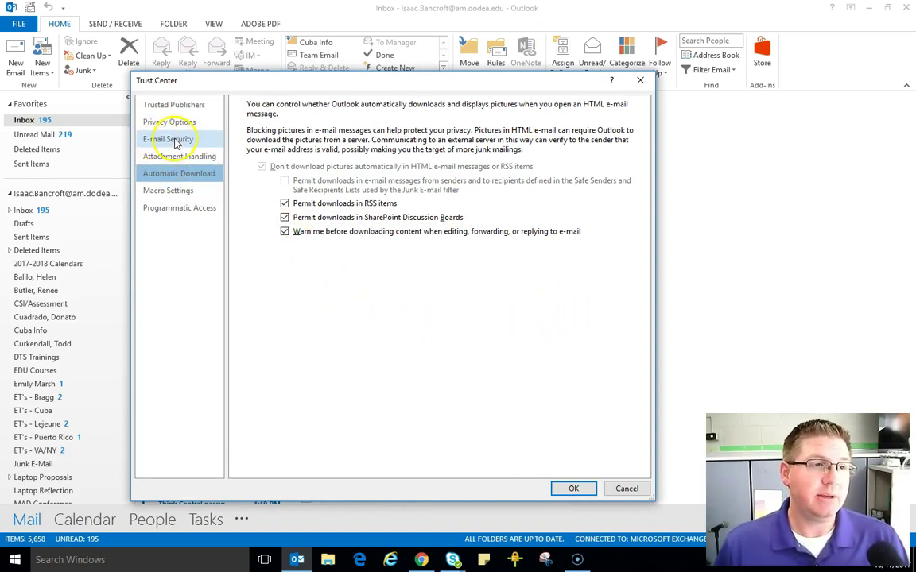
left_click(168, 139)
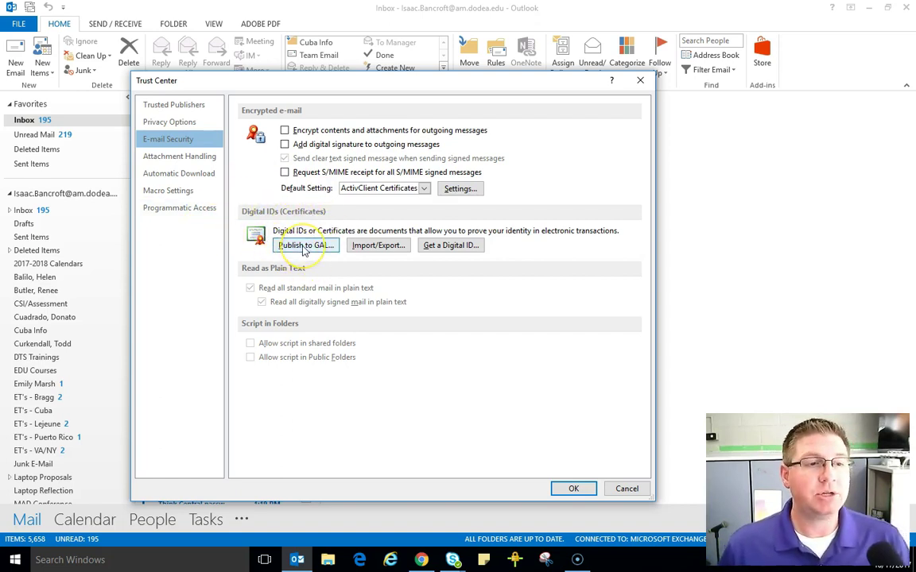
left_click(305, 245)
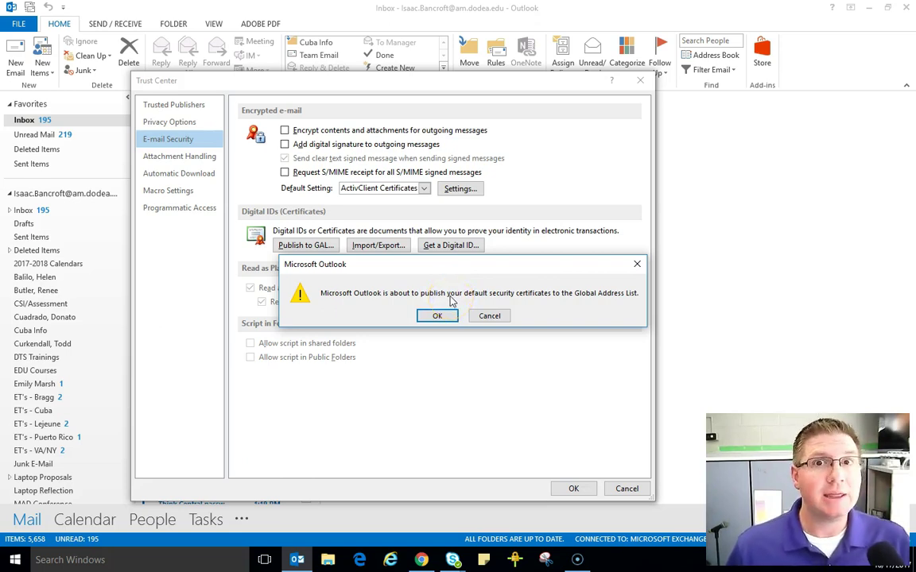
left_click(437, 316)
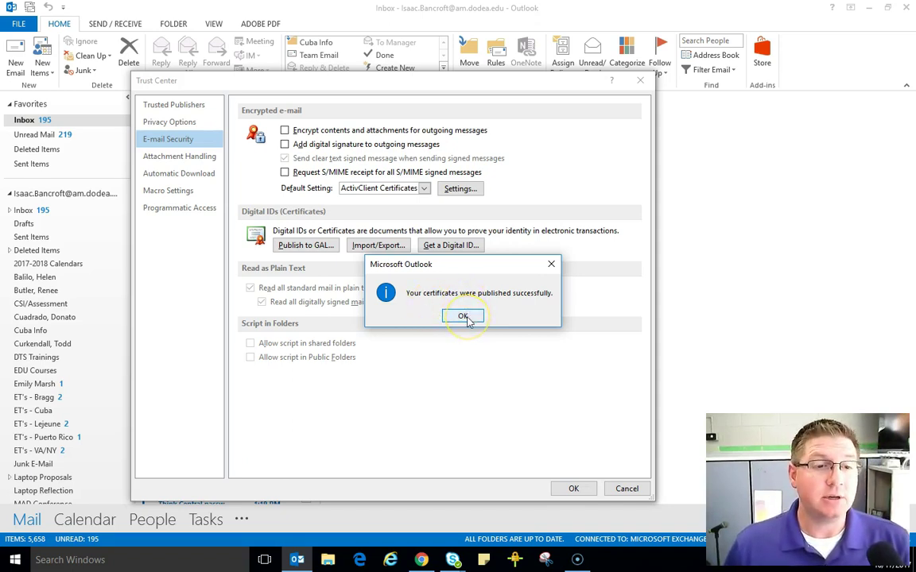
left_click(466, 317)
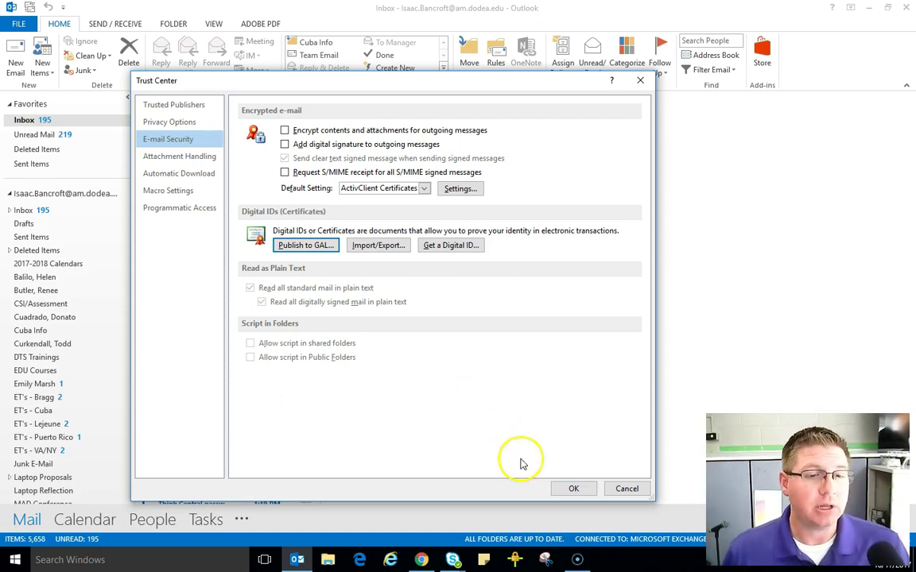
Step: Close the Trust Center and Options windows, then start a new email message
left_click(571, 489)
left_click(573, 489)
left_click(574, 489)
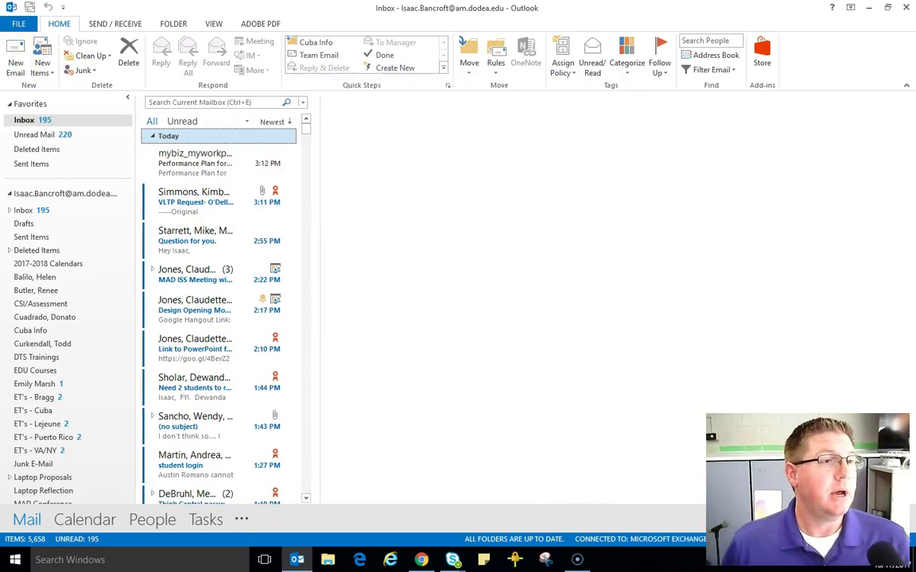
left_click(20, 52)
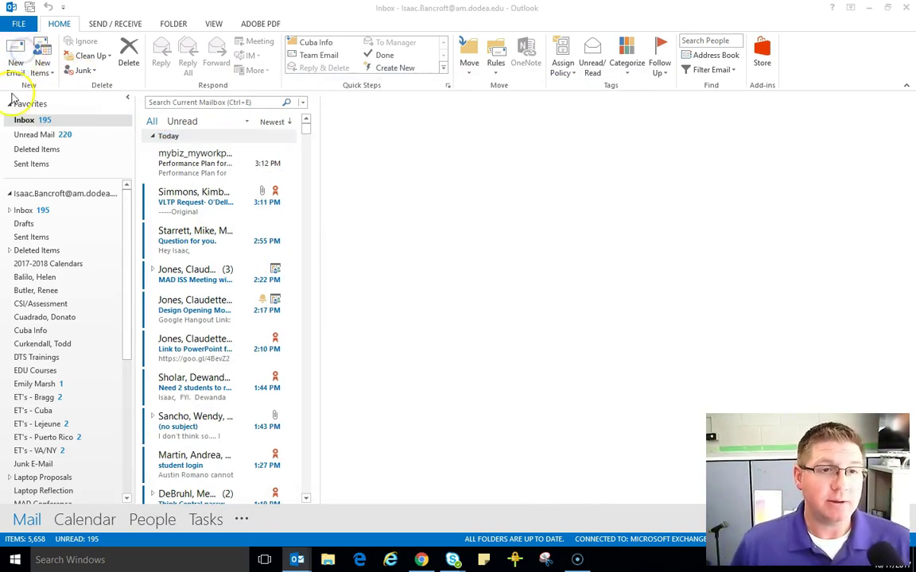
left_click_drag(787, 73, 469, 74)
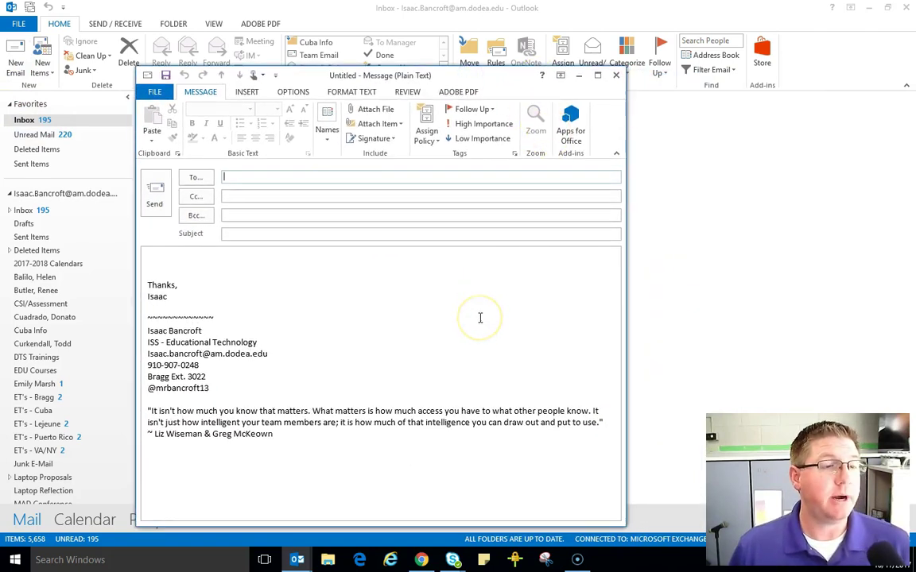
left_click(872, 7)
left_click_drag(359, 73, 524, 61)
Step: Address it to the autocompleted colleague with subject 'Test Encrypted Email'
left_click(358, 163)
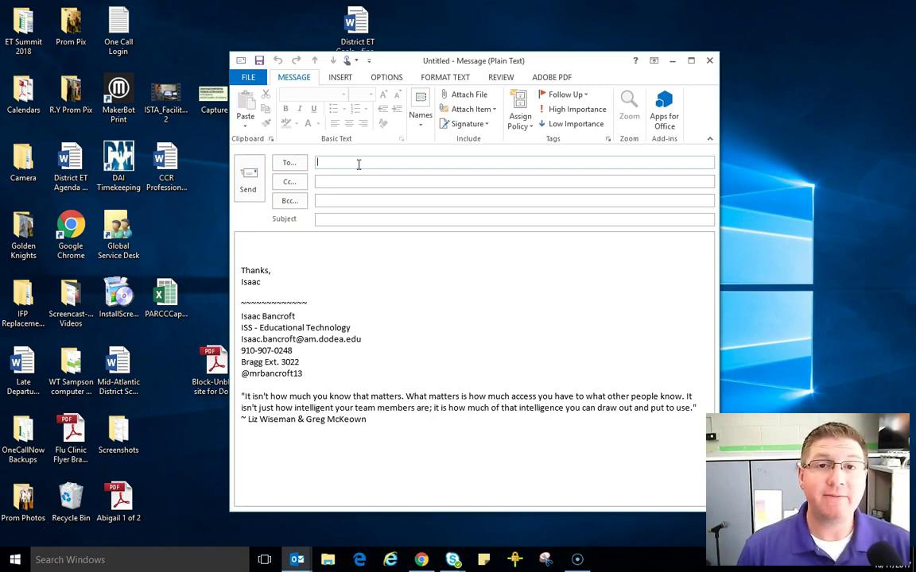
type("Ma")
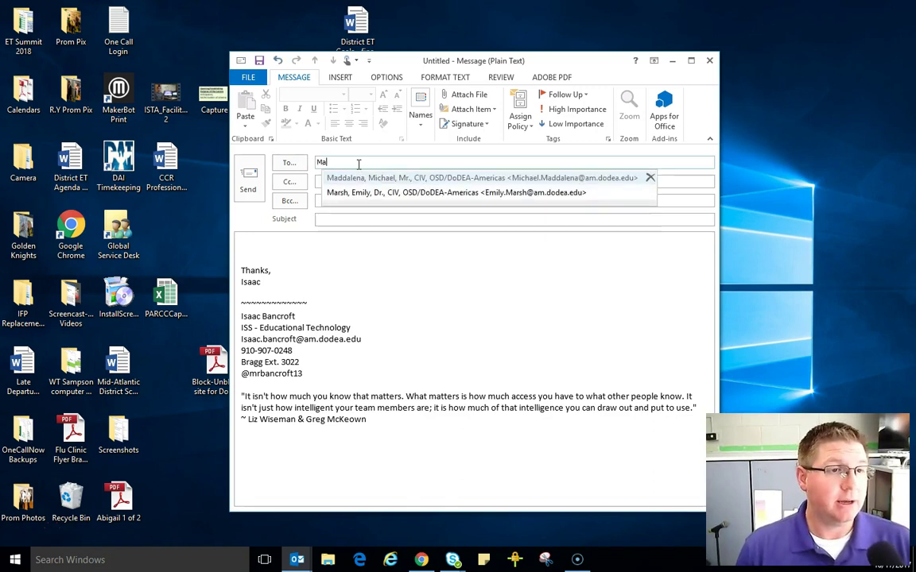
key("Return")
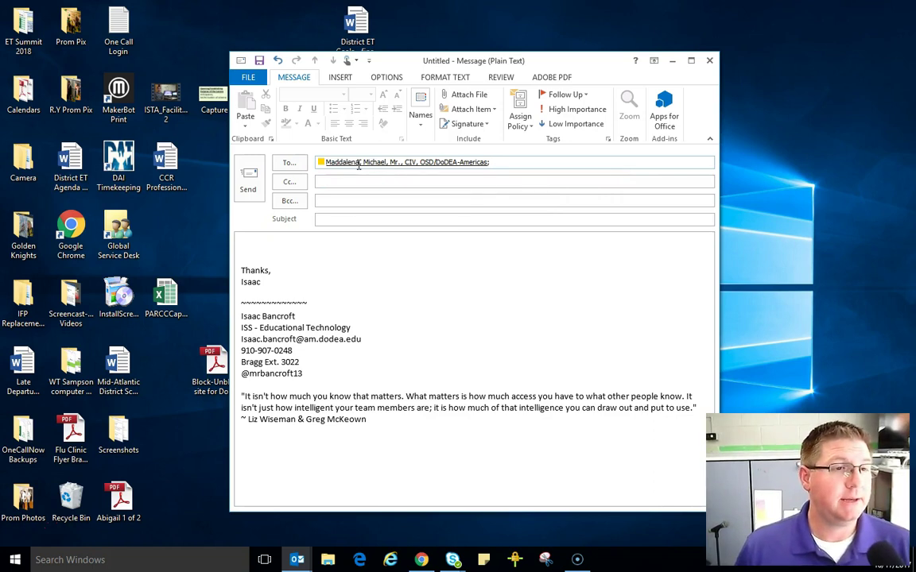
left_click(357, 218)
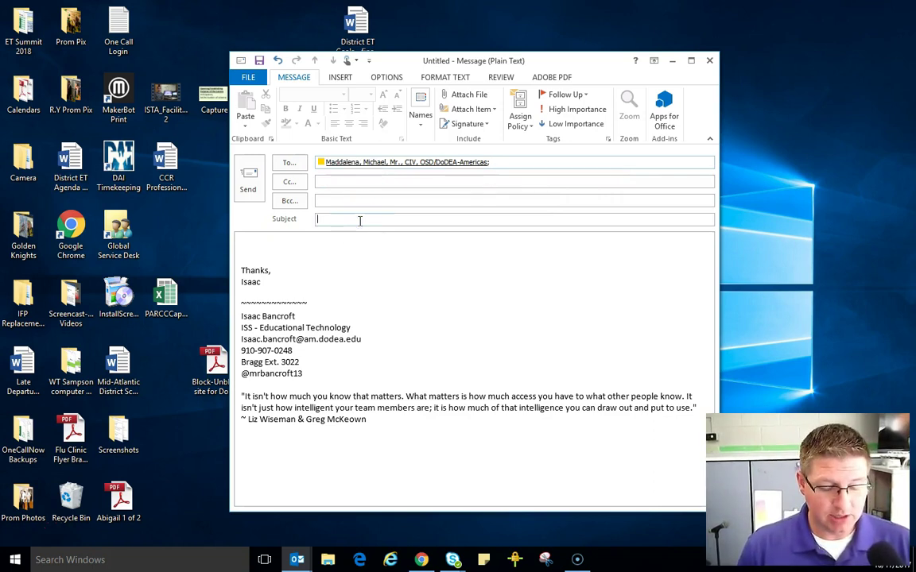
type("Test")
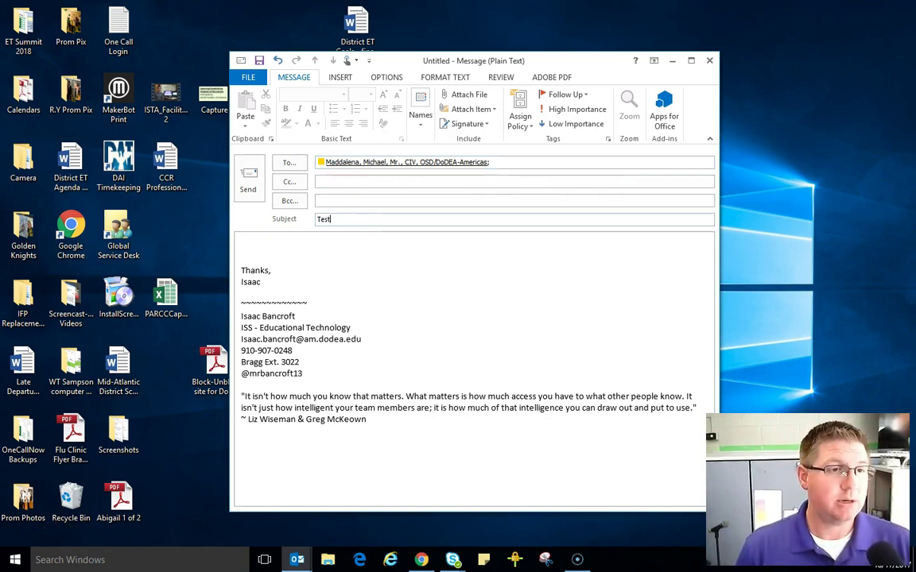
type(" Edcrypted Email")
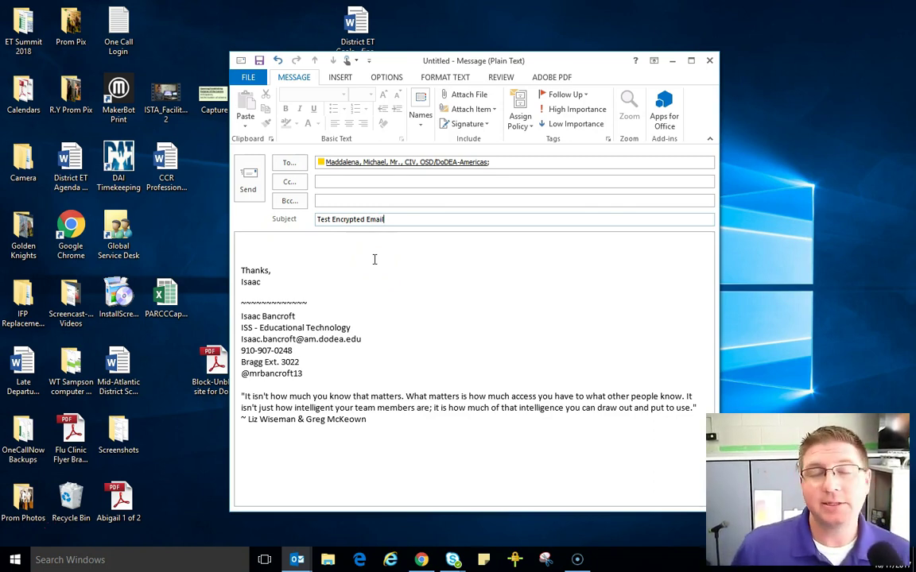
Step: Turn on Sign and Encrypt for the message under the Options tab
left_click(382, 239)
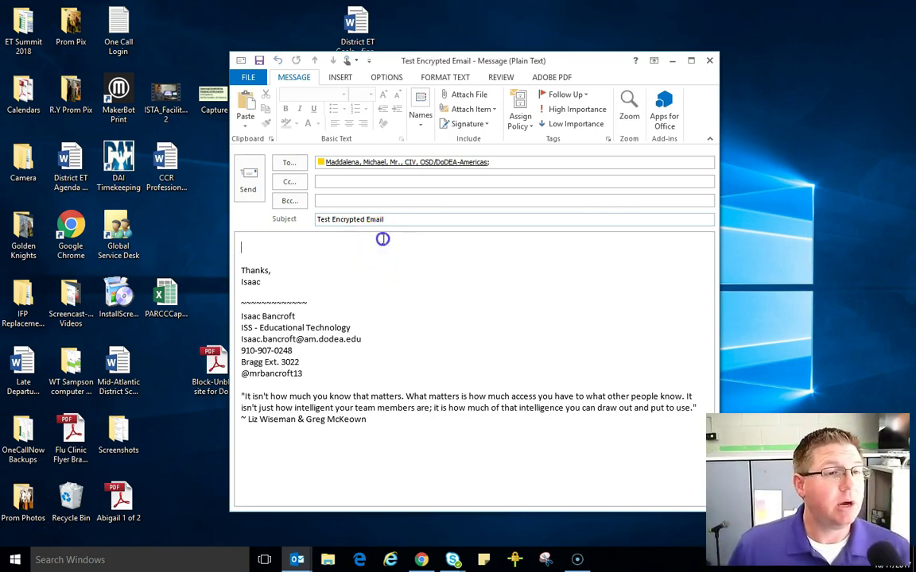
left_click(387, 78)
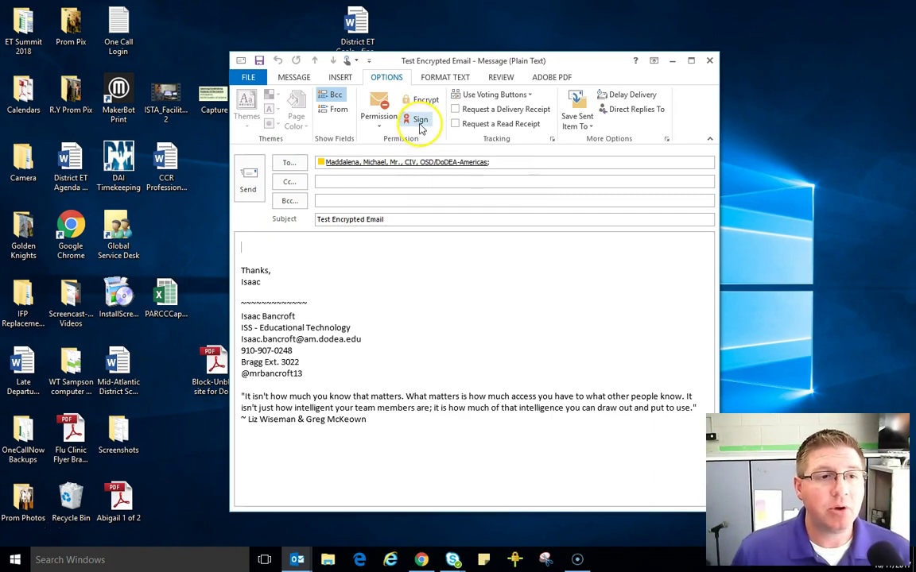
left_click(417, 119)
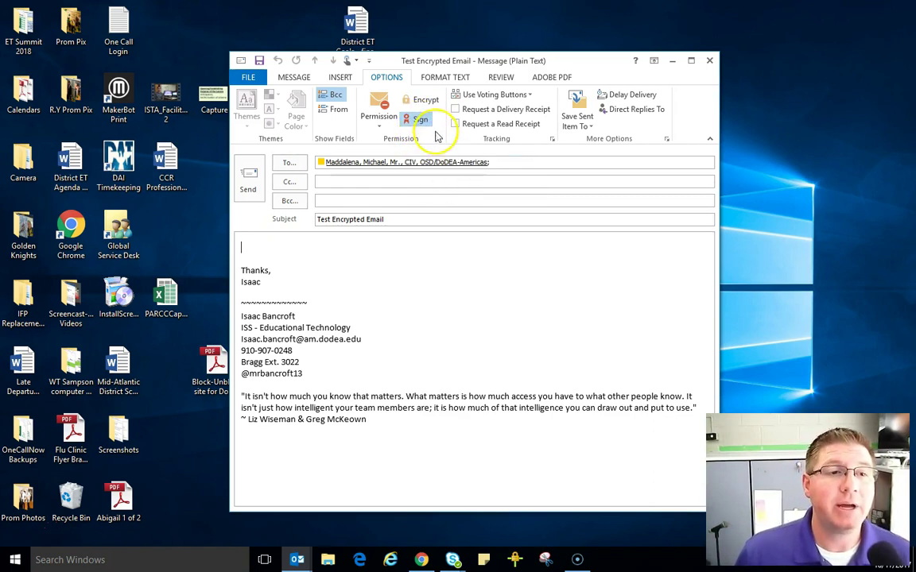
left_click(423, 99)
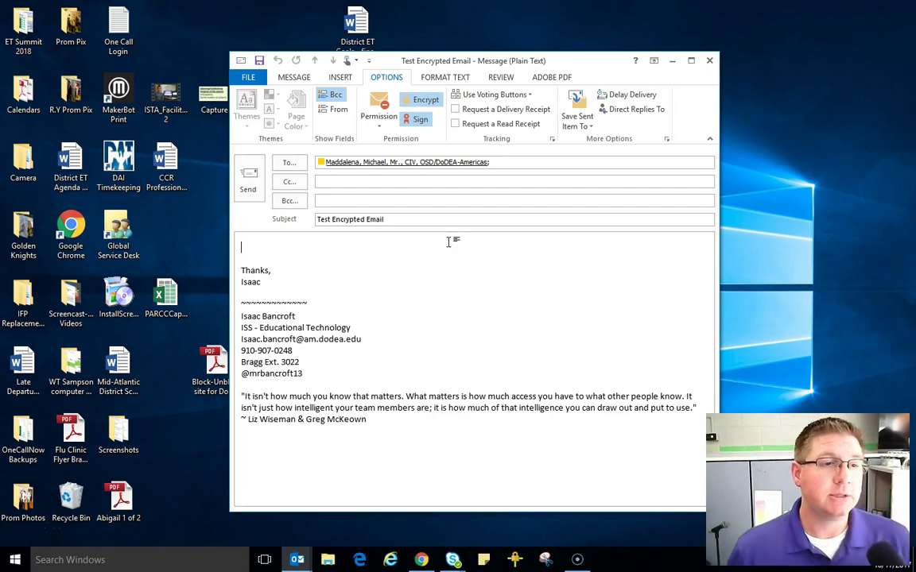
Step: Write a greeting to the recipient followed by the line 'This is test.'
left_click(340, 261)
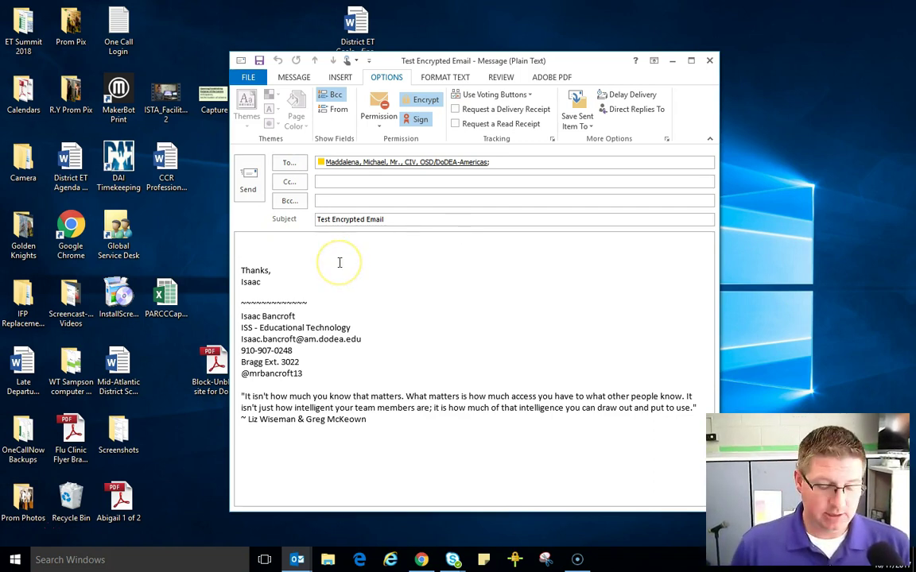
type("Mike,")
key("Return")
key("Return")
type("This is test.")
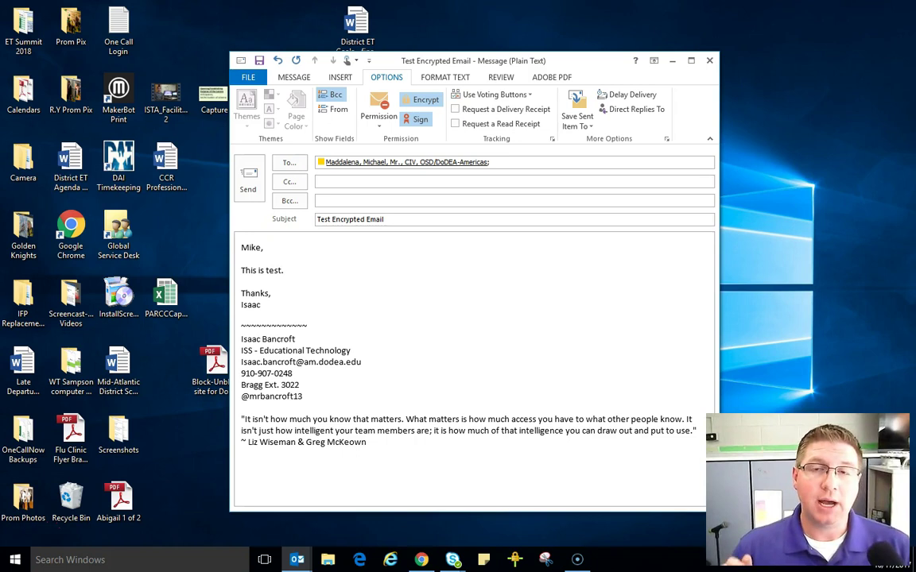
Step: Send the signed, encrypted message and return to the Inbox showing the new reply
left_click(249, 179)
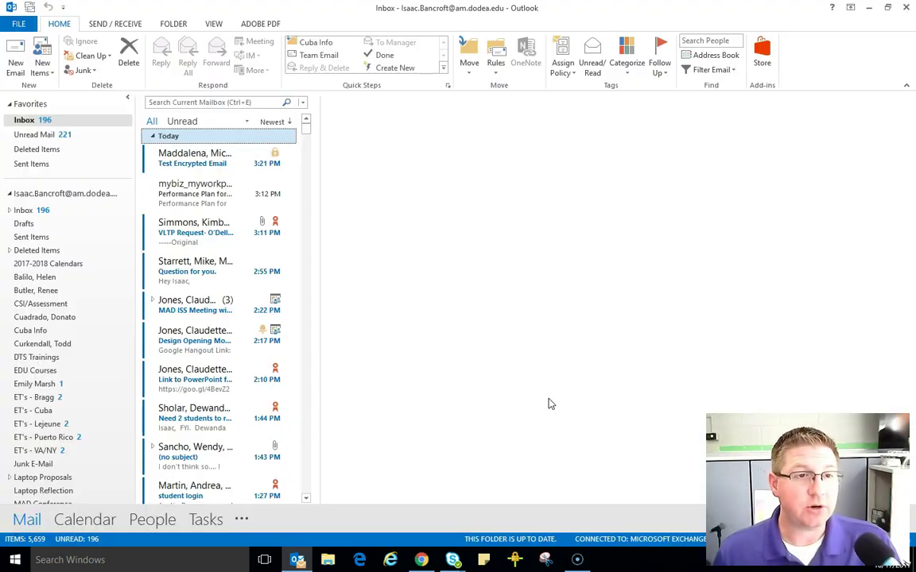
mouse_move(288, 171)
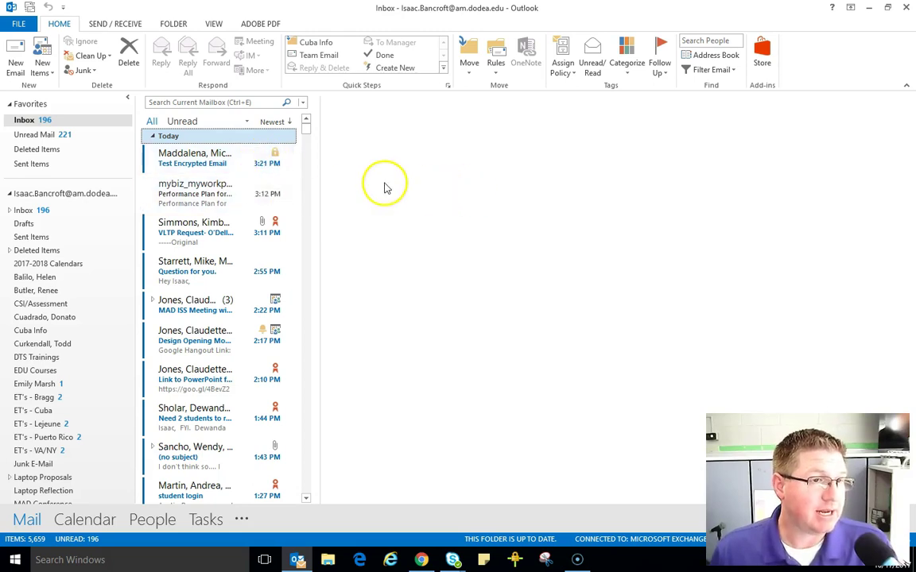
Step: Preview the 'RE: Test Encrypted Email' reply, then open it in its own window
left_click(215, 159)
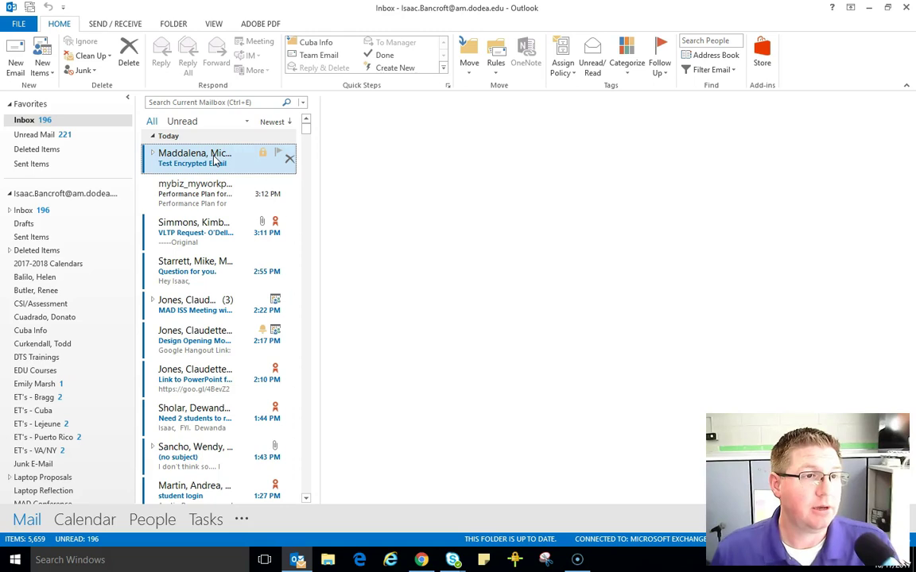
left_click(359, 174)
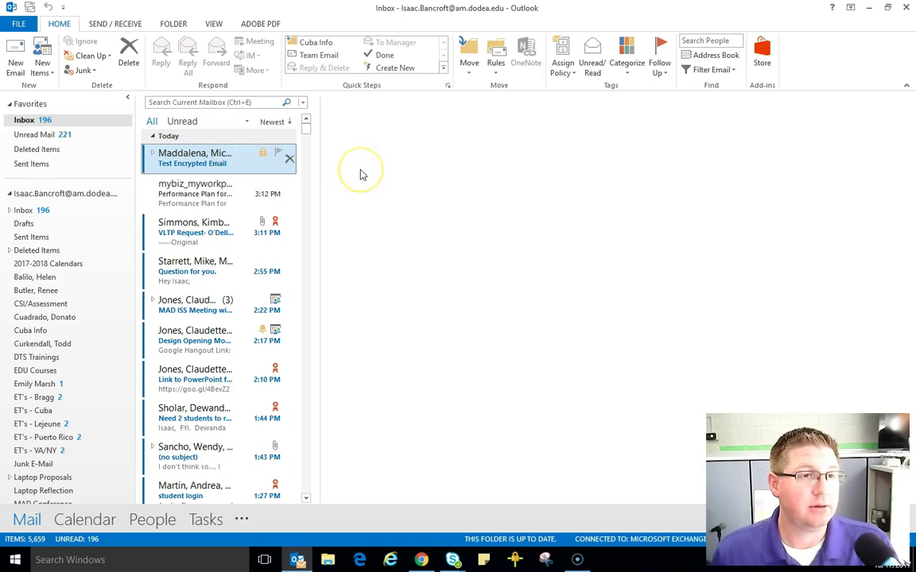
left_click(194, 162)
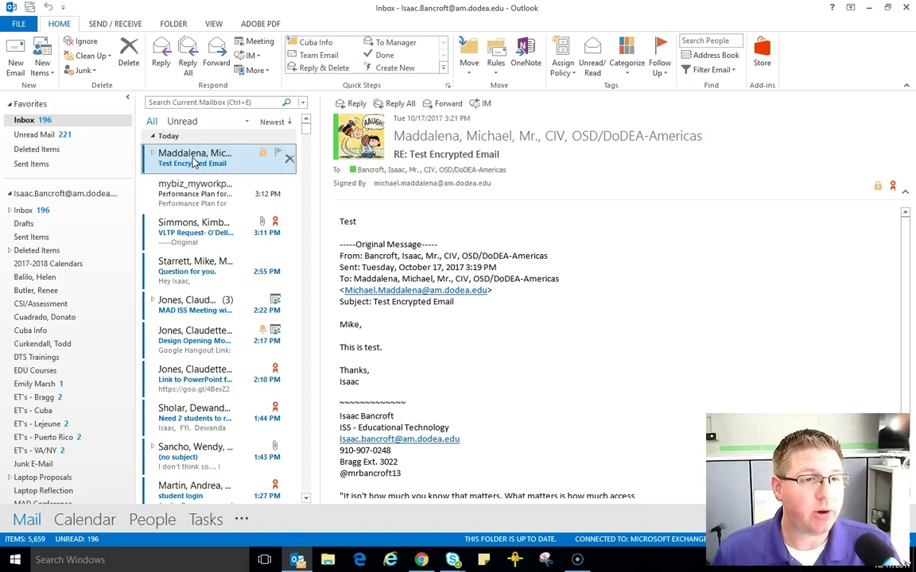
left_click(194, 163)
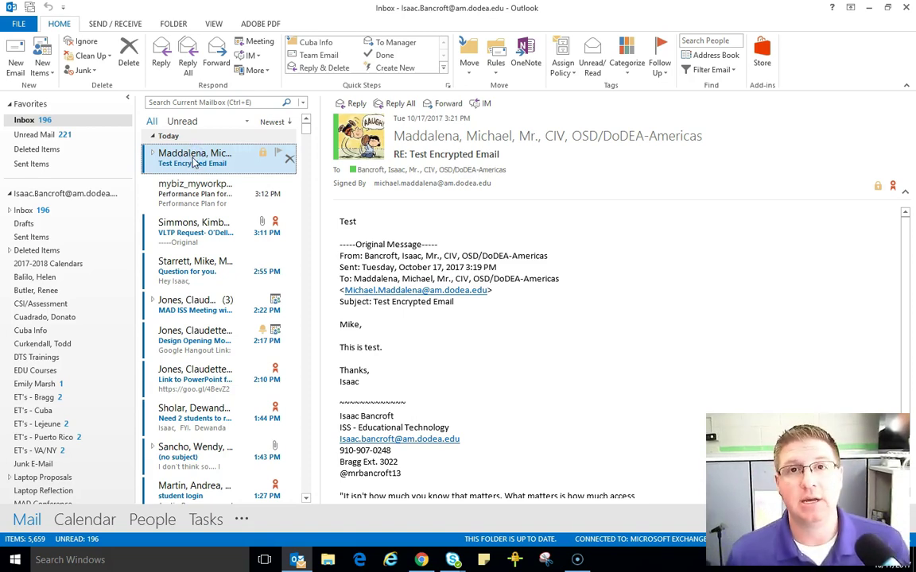
double_click(194, 162)
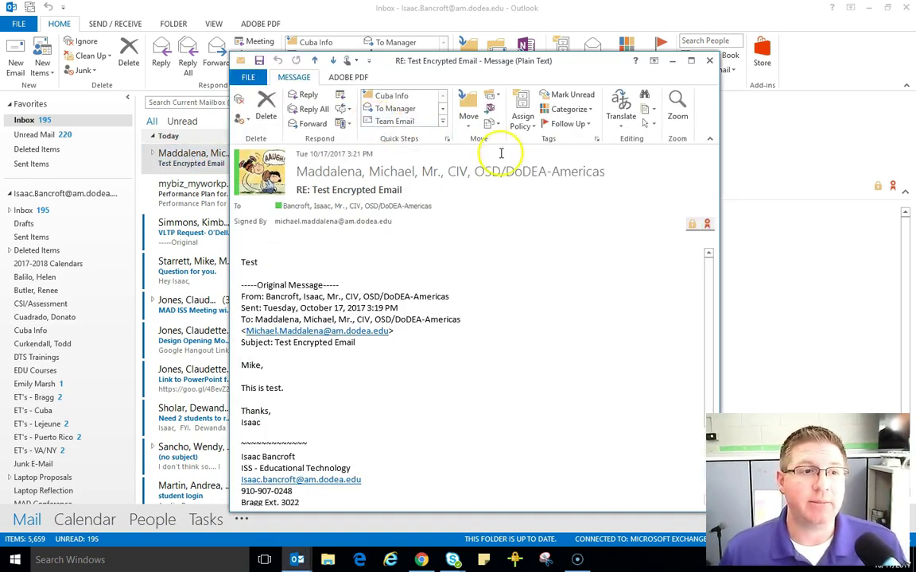